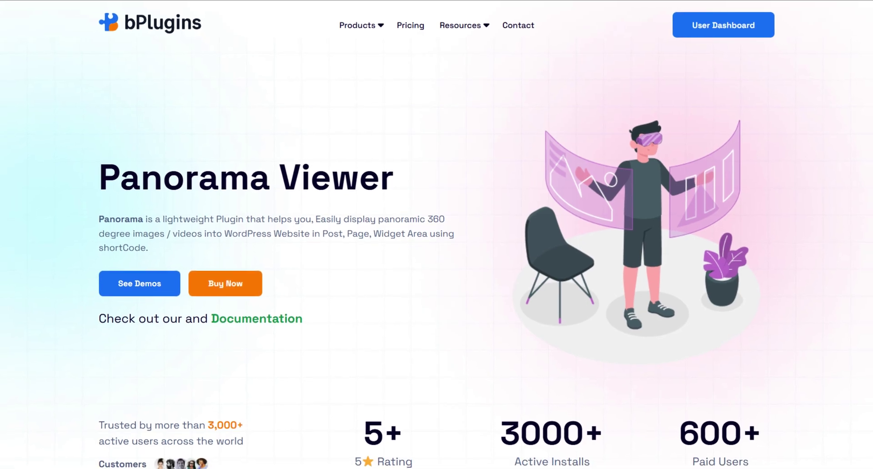
- Scroll the Panorama Viewer product page past features and demos to the Awesome Pricing section
scroll(436, 235, "down", 15)
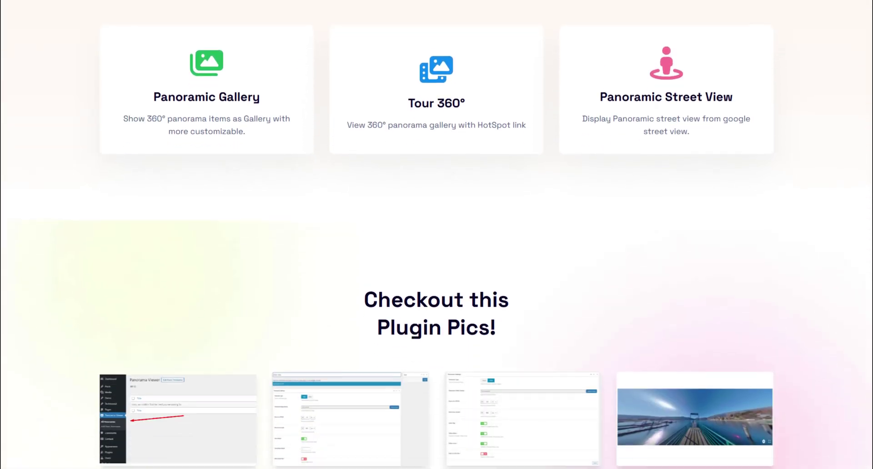
scroll(437, 234, "down", 10)
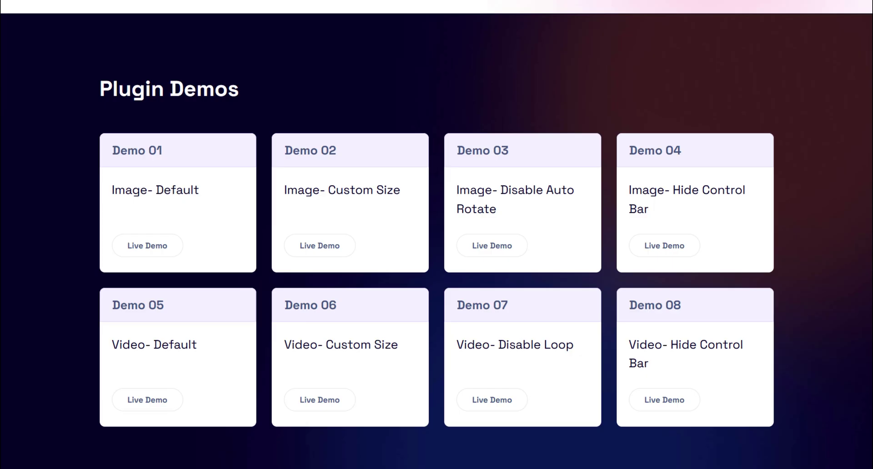
scroll(437, 234, "down", 6)
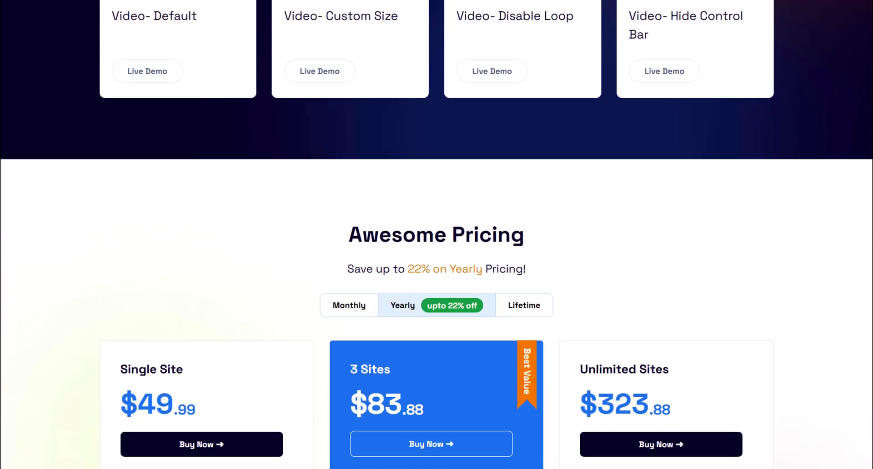
scroll(437, 235, "down", 3)
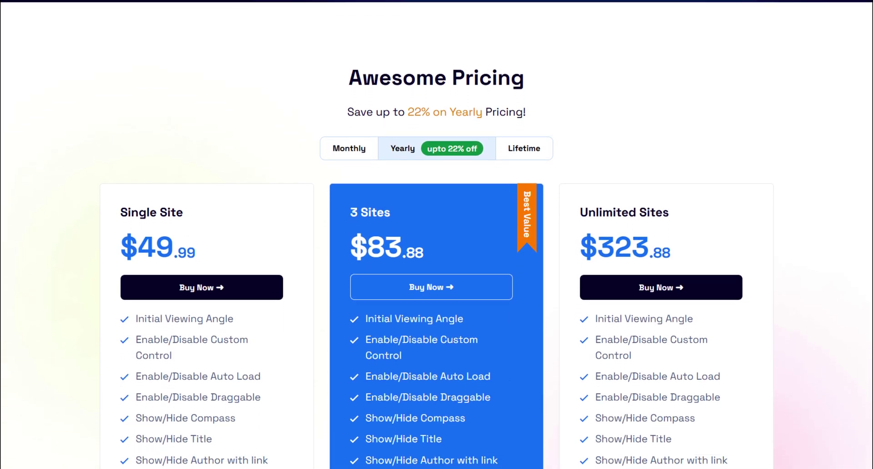
scroll(436, 235, "down", 1)
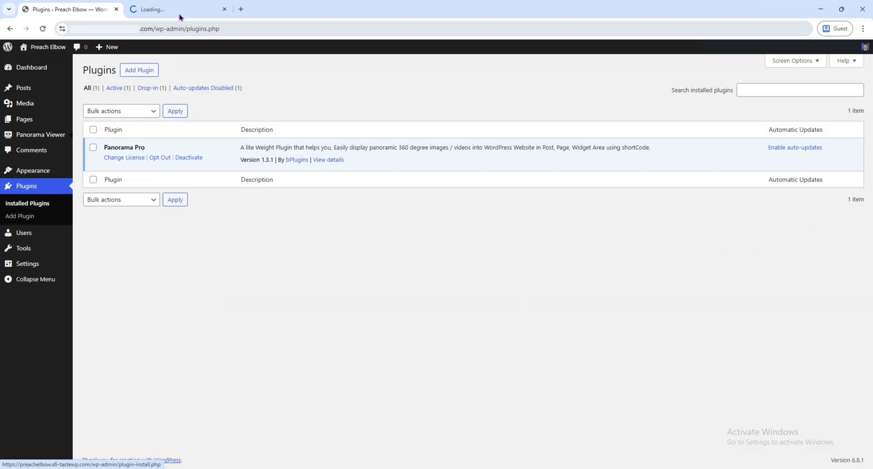
- Create a new 360° virtual tour titled 'Virtual Tour'
left_click(155, 9)
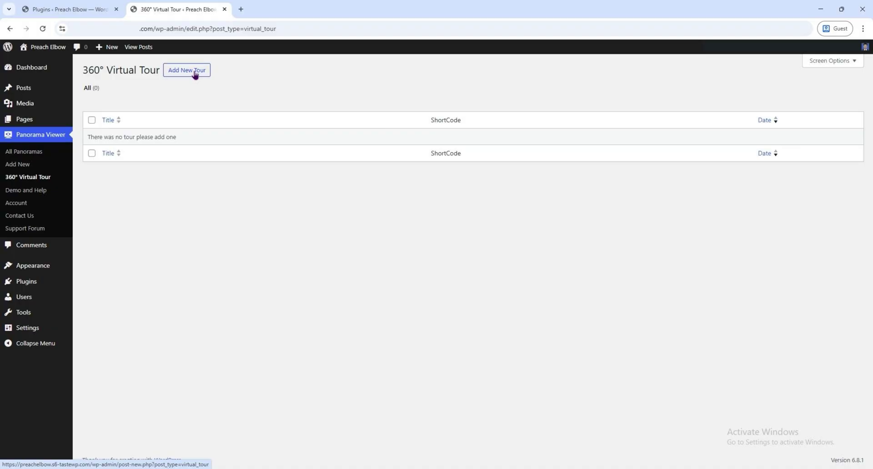
middle_click(195, 74)
left_click(272, 9)
type("Virtual T")
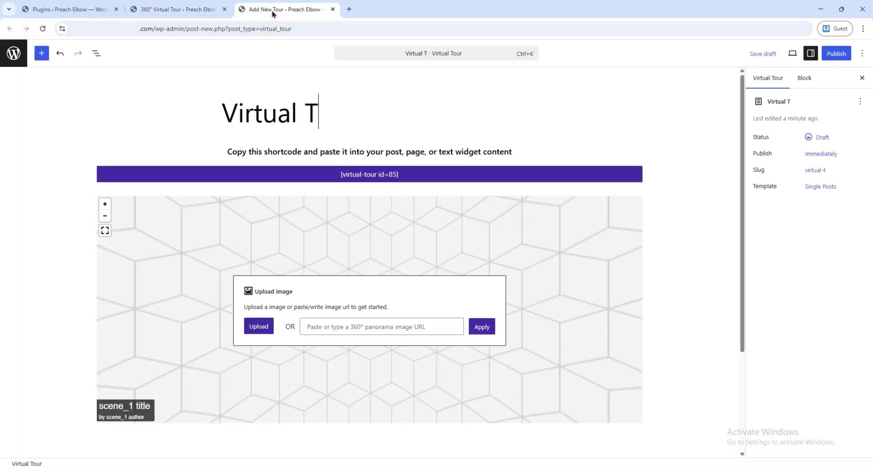
type("our")
- Load the living-room-test-scaled image as scene_1's panorama
left_click(259, 326)
left_click(259, 326)
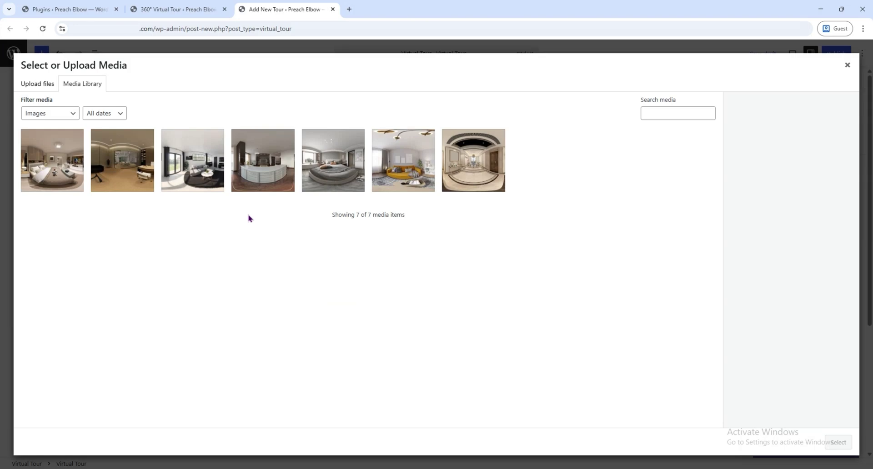
left_click(205, 189)
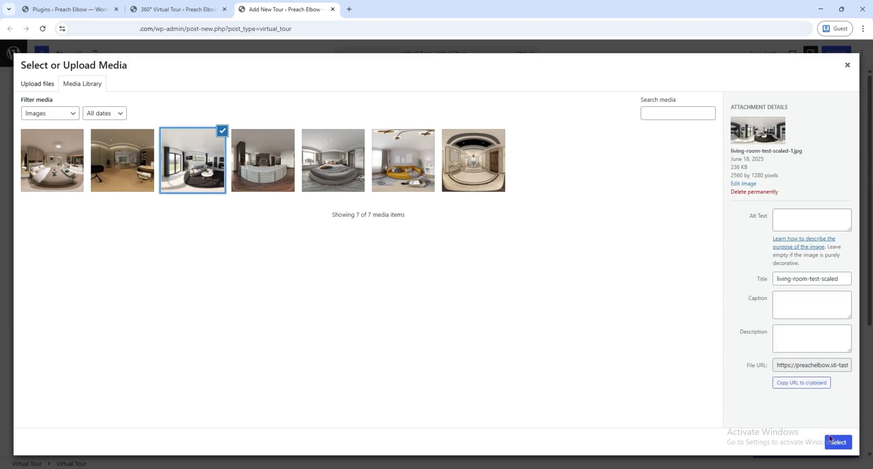
left_click(836, 444)
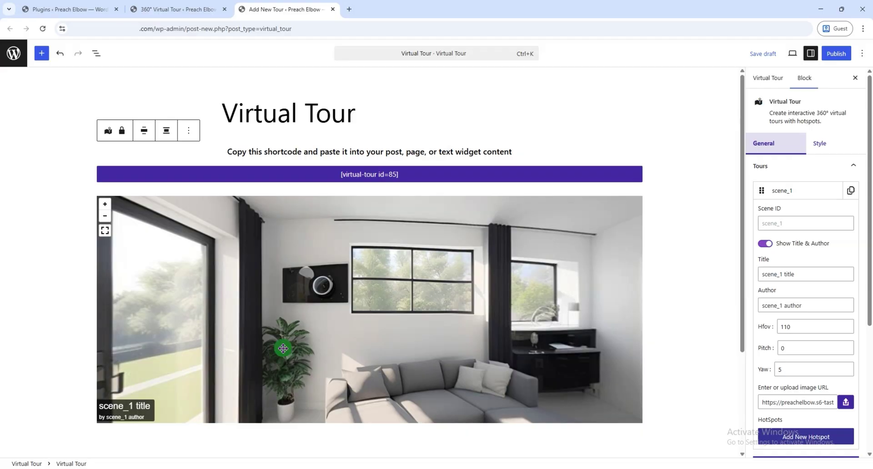
- Add info hotspots labelled 'tob' and 'monitor' to scene_1, placing 'monitor' on the TV
left_click(282, 348)
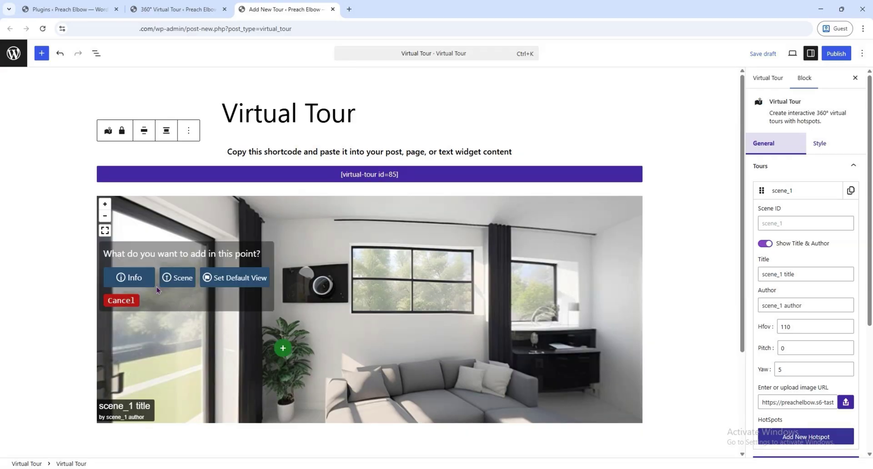
left_click(141, 280)
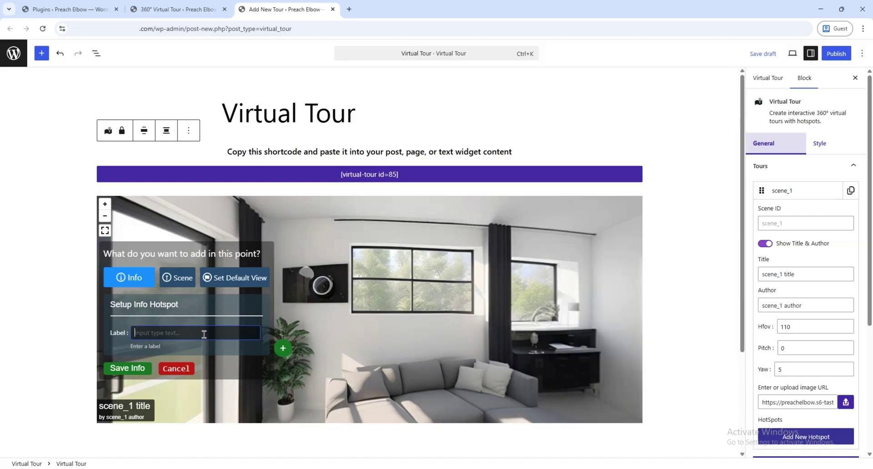
type("tob")
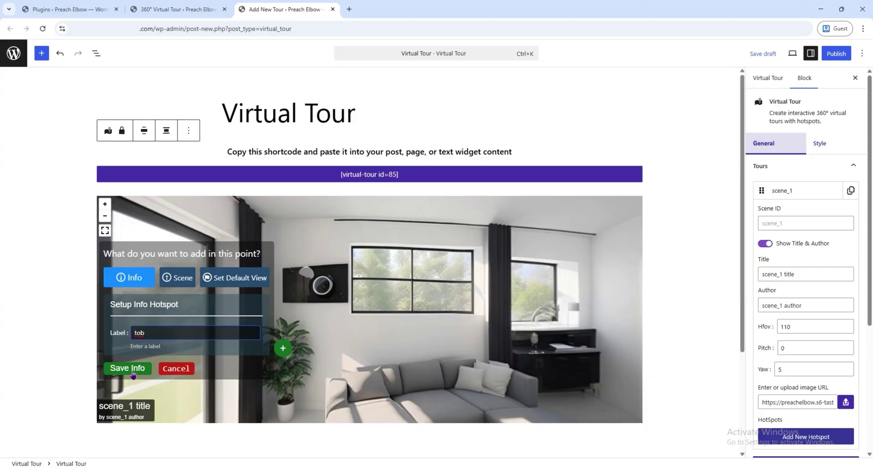
left_click(131, 373)
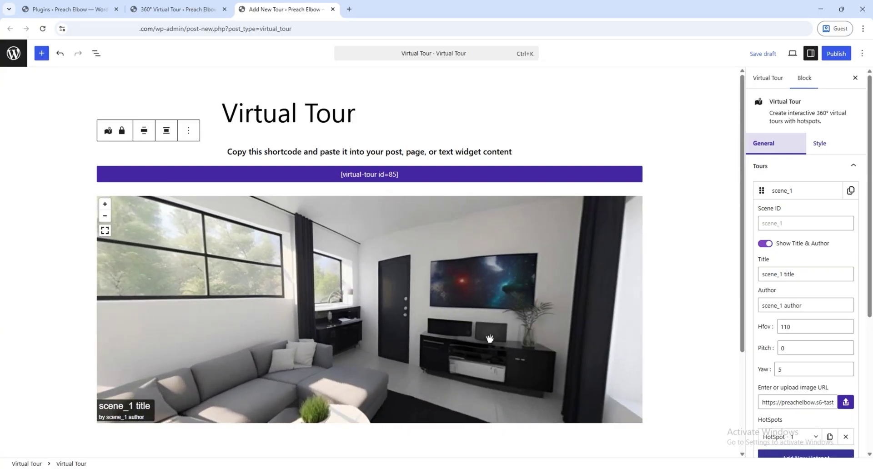
left_click(475, 282)
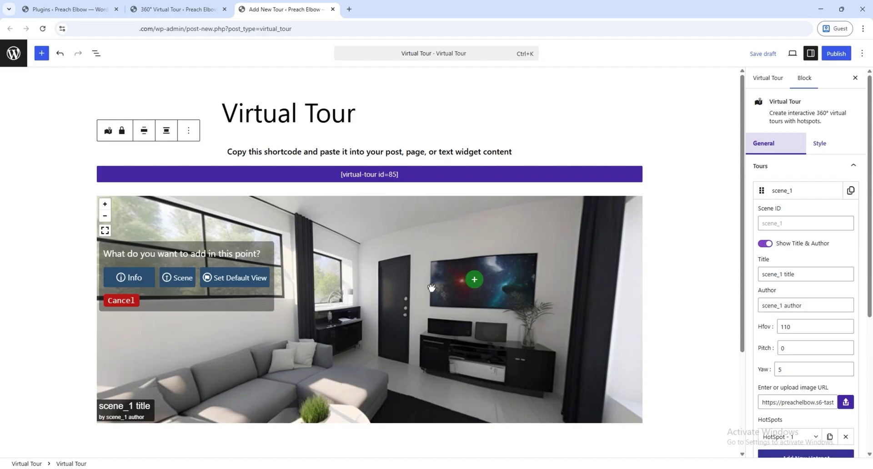
left_click(151, 282)
type("monitor")
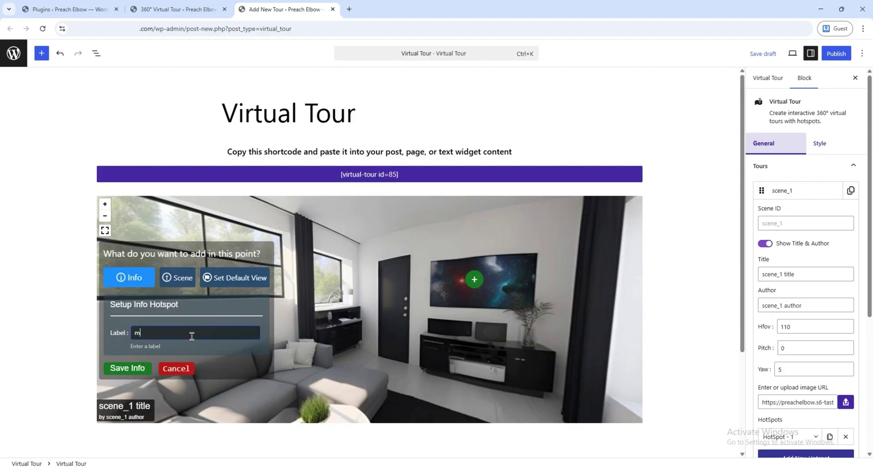
left_click(128, 367)
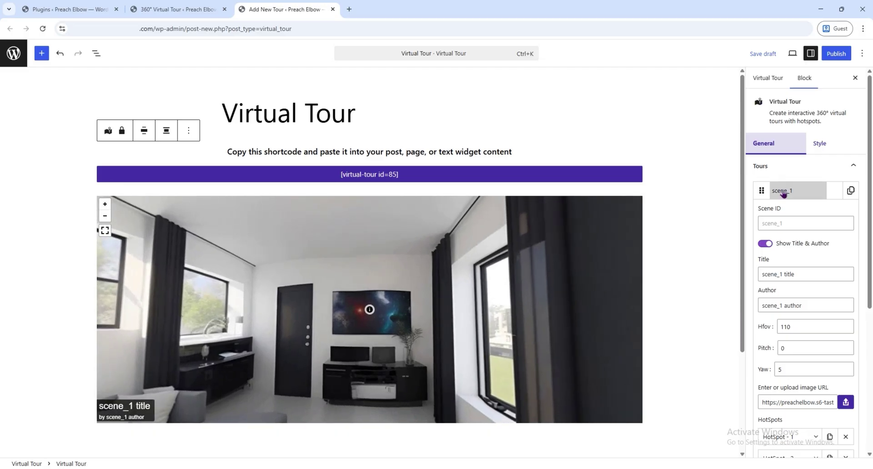
- Add scene_2 to the tour using the panorama-img image
left_click(782, 191)
left_click(805, 216)
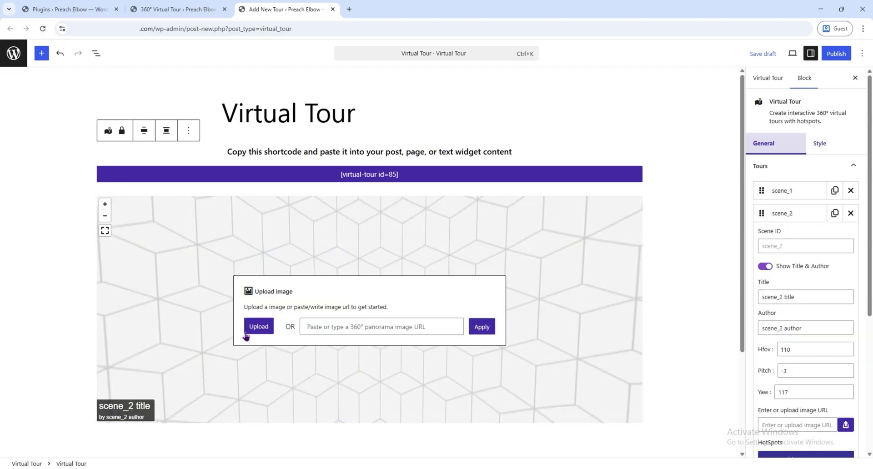
left_click(258, 327)
left_click(32, 142)
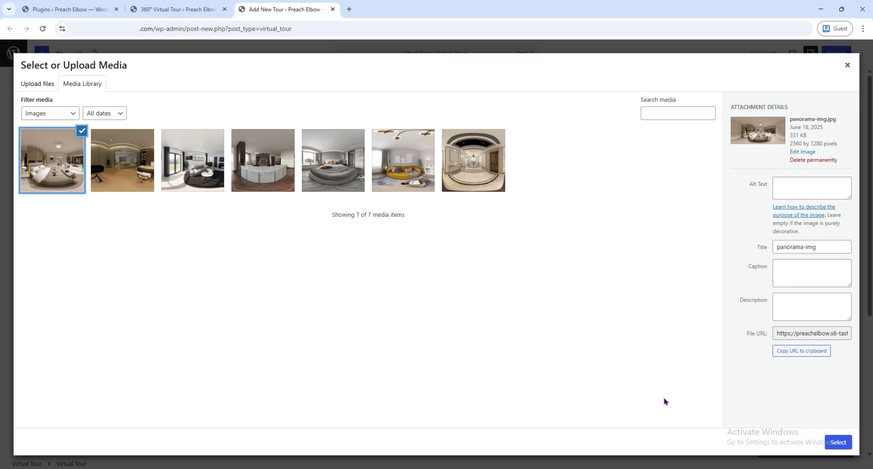
left_click(840, 443)
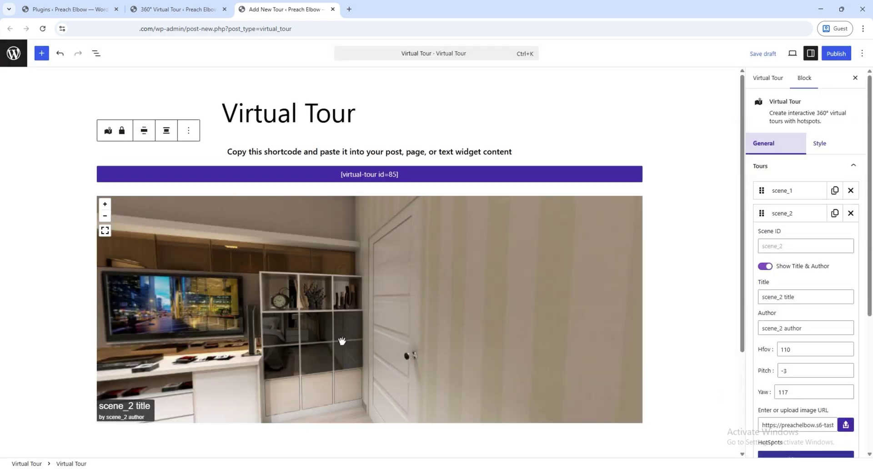
- Place an info hotspot labelled 'clock' in scene_2
left_click(278, 304)
left_click(132, 283)
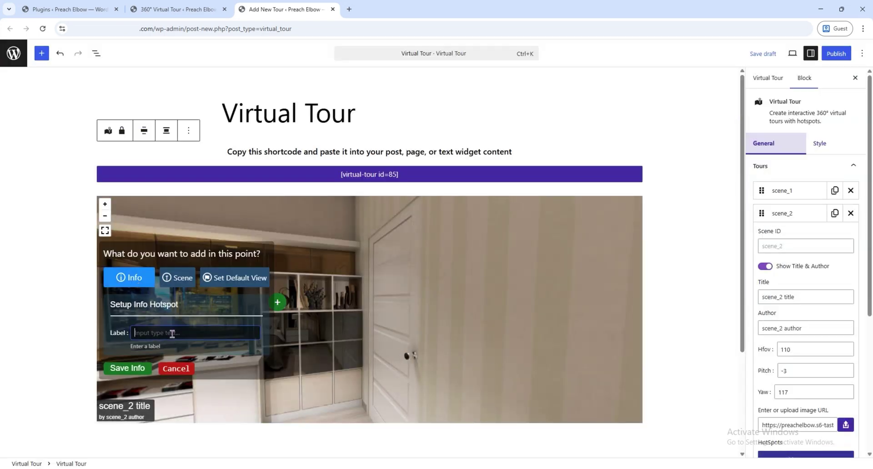
type("clock")
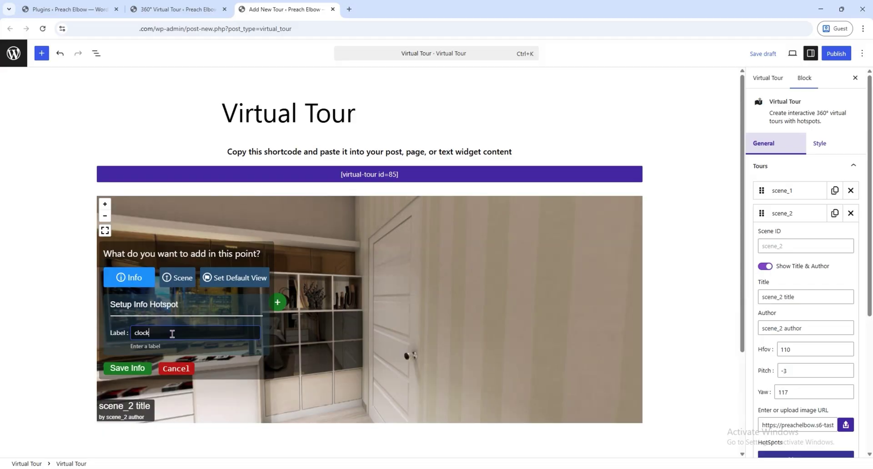
left_click(127, 368)
- Add a 'go to monitor' scene hotspot in scene_2 targeting scene_1's monitor hotspot
left_click_drag(249, 306, 335, 306)
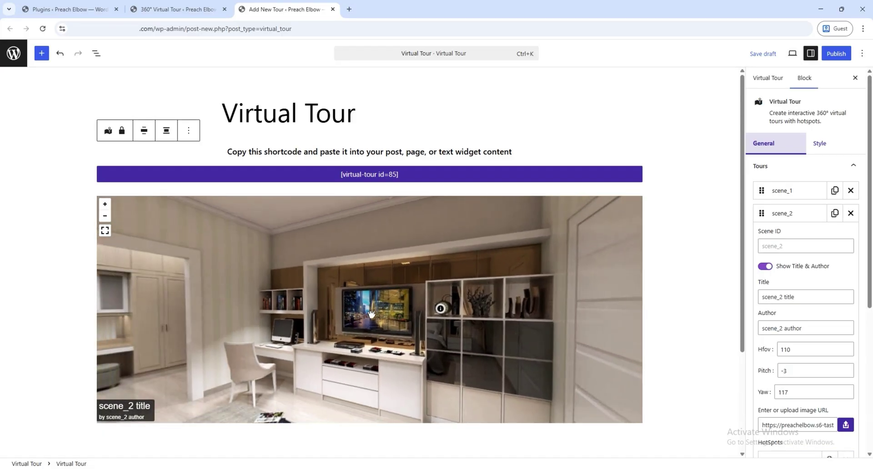
left_click(244, 360)
left_click(187, 283)
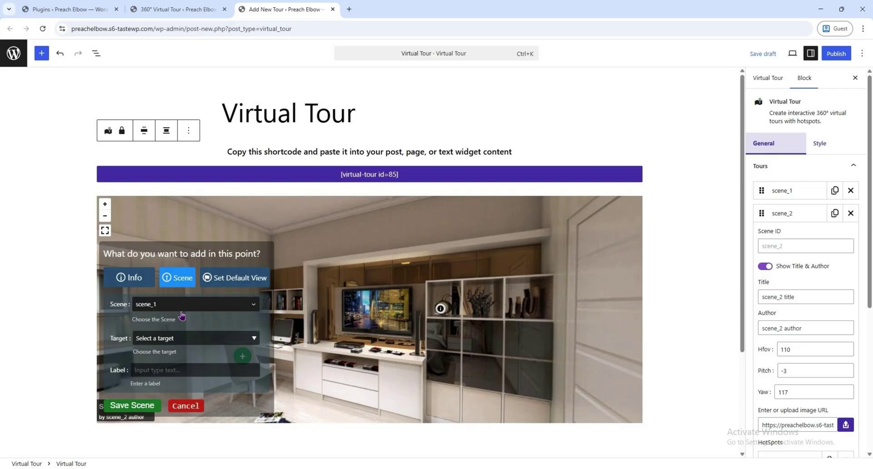
left_click(166, 340)
left_click(163, 374)
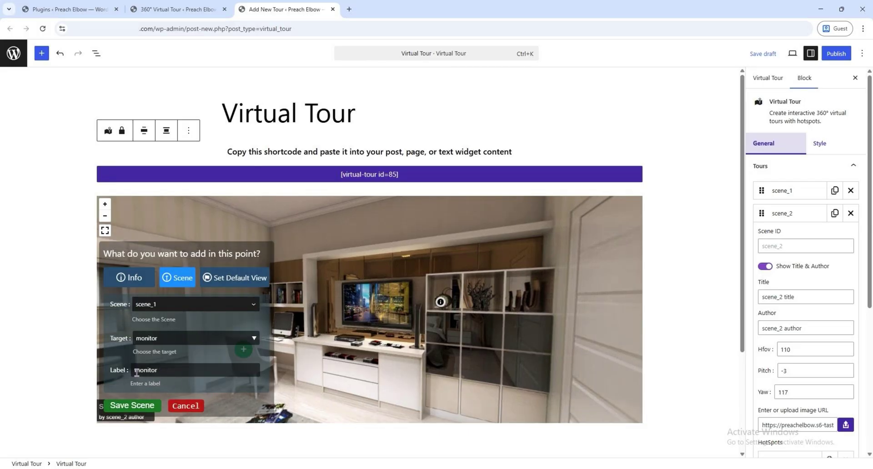
type("go to")
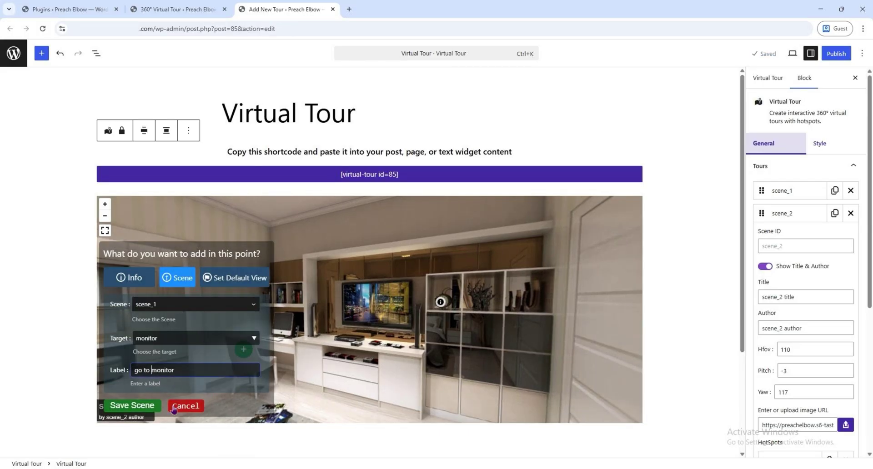
left_click(144, 410)
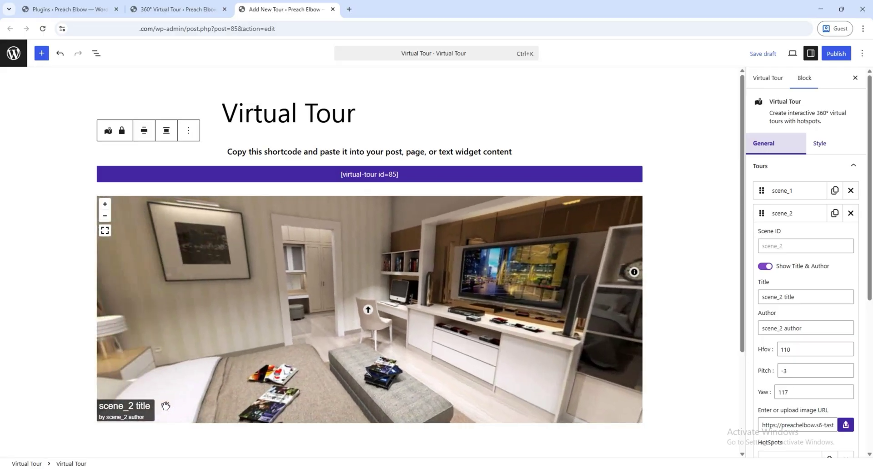
- On scene_1's door, add a 'go to clock' hotspot linking to scene_2's clock, and test it
left_click(370, 313)
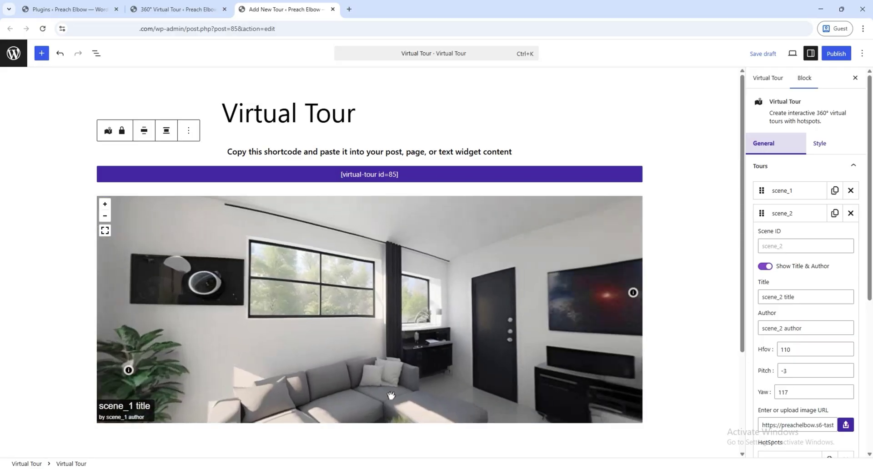
left_click(361, 285)
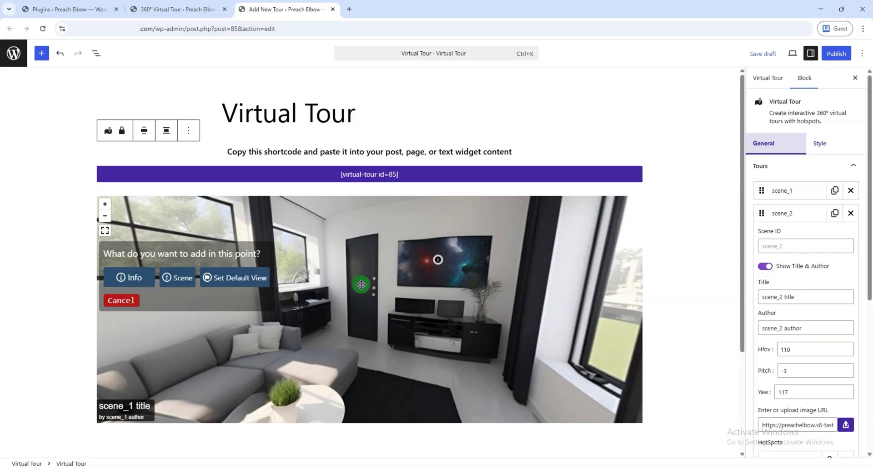
left_click(184, 283)
left_click(196, 304)
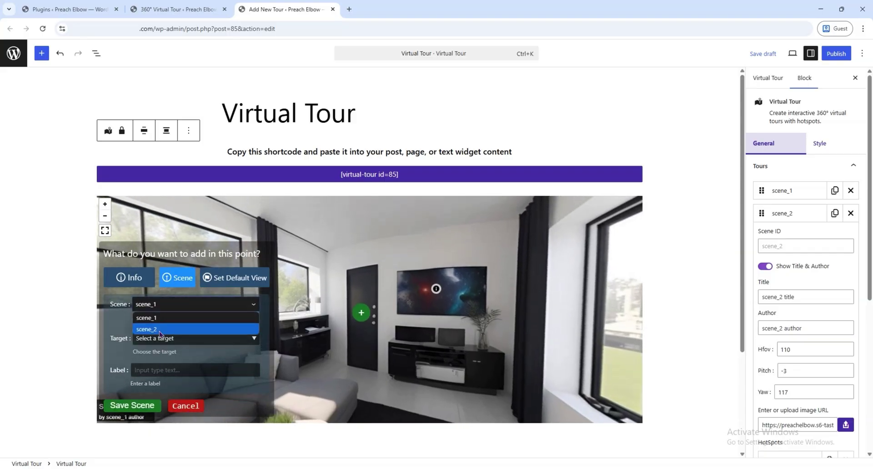
left_click(196, 331)
left_click(169, 339)
left_click(159, 354)
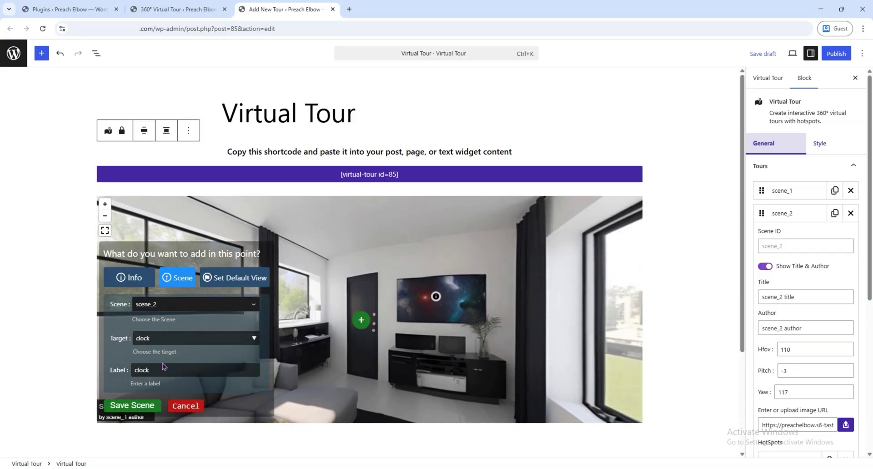
left_click(135, 370)
type("go to")
left_click(132, 405)
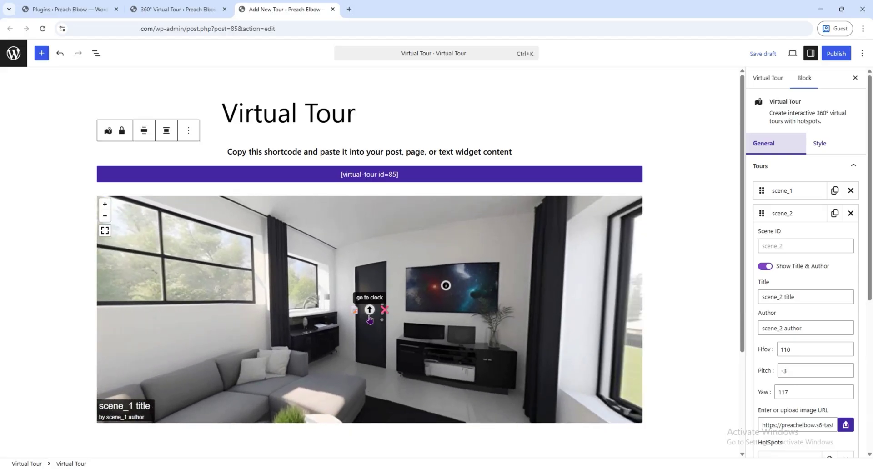
left_click(370, 311)
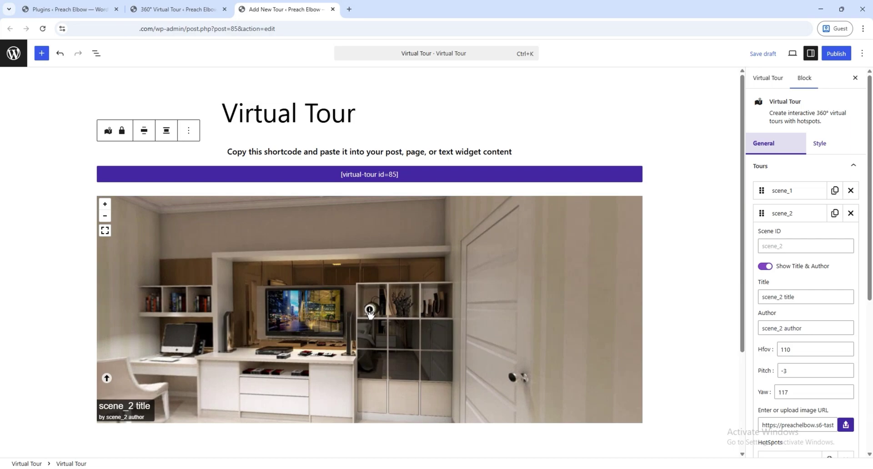
- Try toggling Show Title & Author and Always Show Label, leaving both as before
left_click(791, 190)
left_click(768, 199)
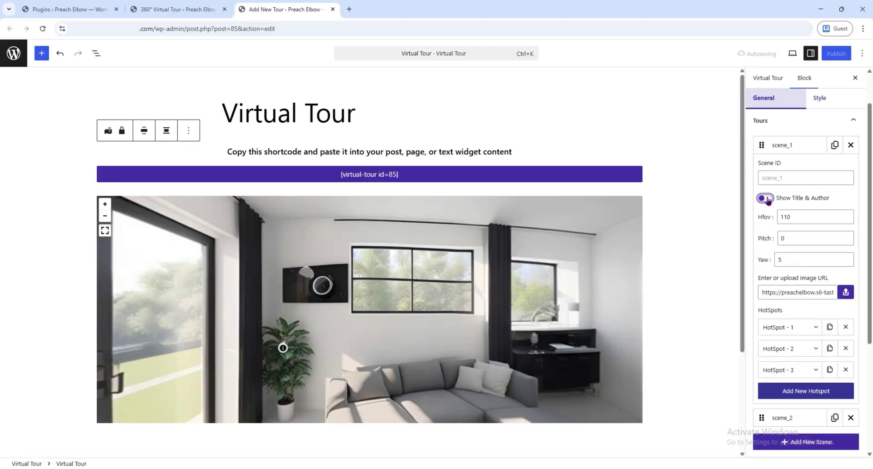
left_click(766, 198)
scroll(791, 195, "up", 2)
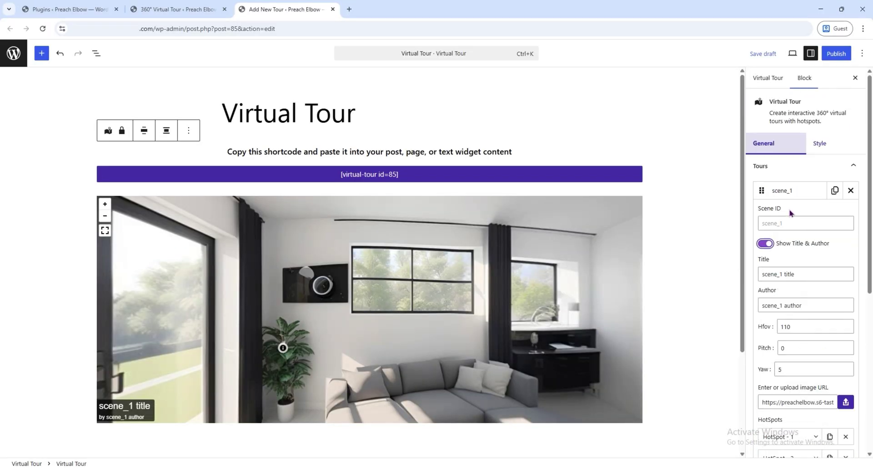
left_click(791, 191)
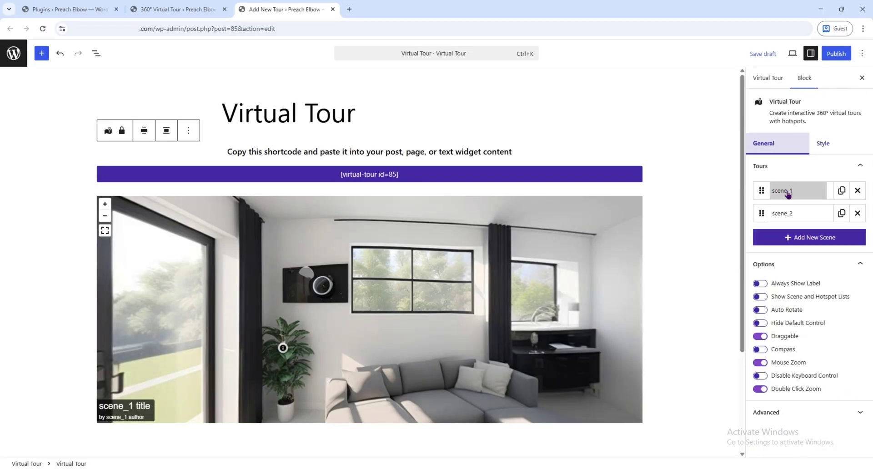
left_click(761, 283)
left_click_drag(547, 317, 460, 318)
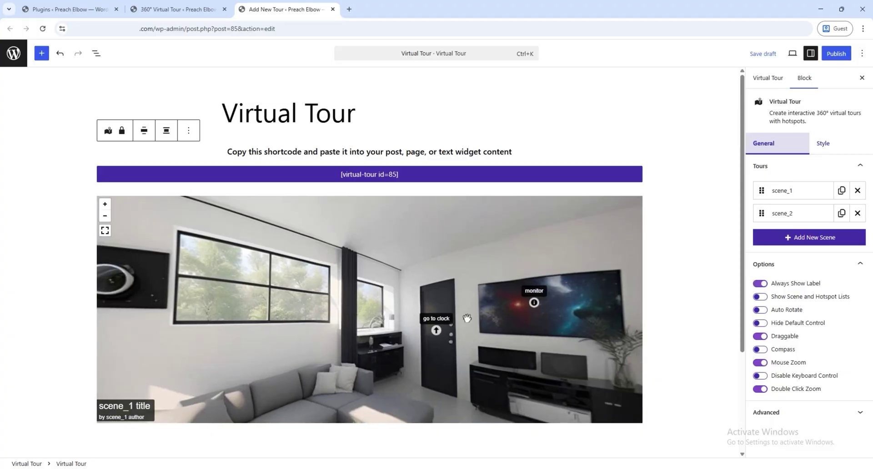
left_click(760, 284)
- Enable Show Scene and Hotspot Lists and test its entries in both scenes
left_click(760, 297)
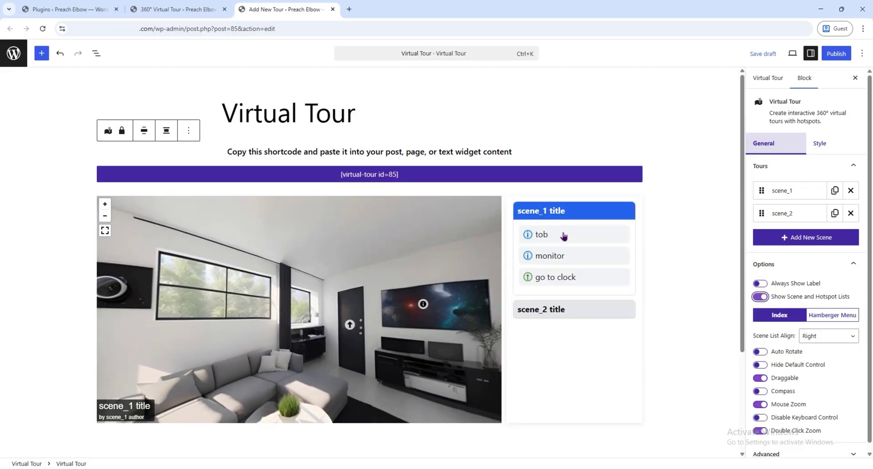
left_click(564, 236)
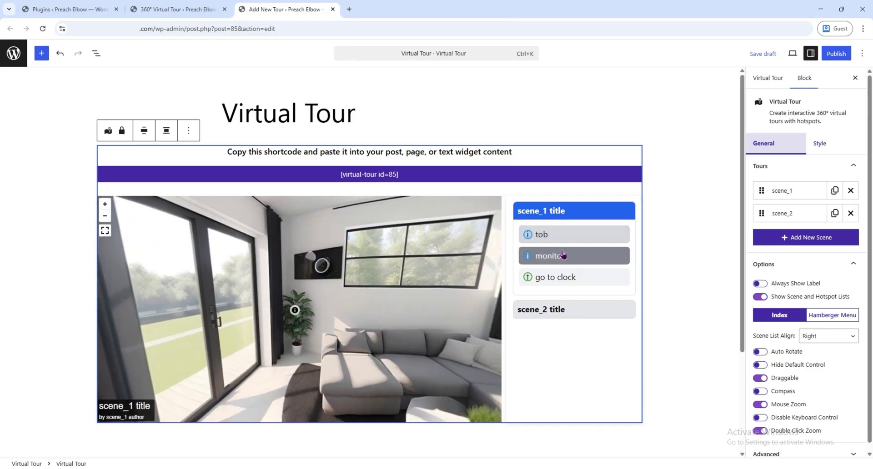
left_click(564, 255)
left_click(562, 277)
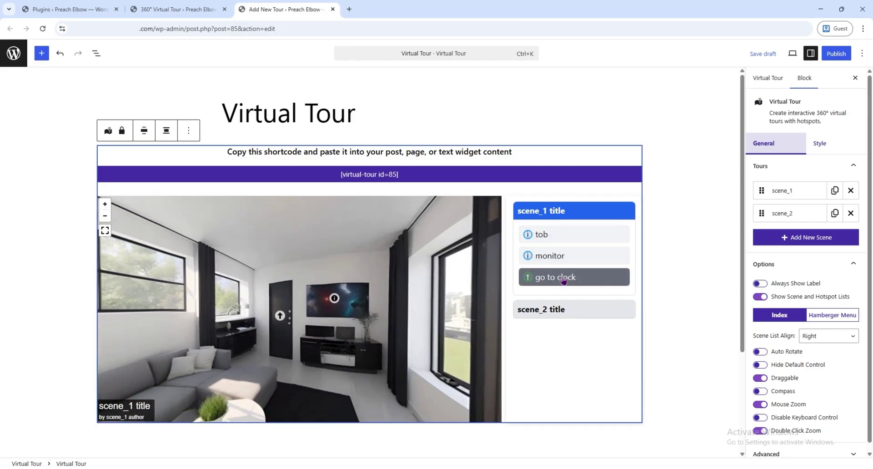
left_click(559, 310)
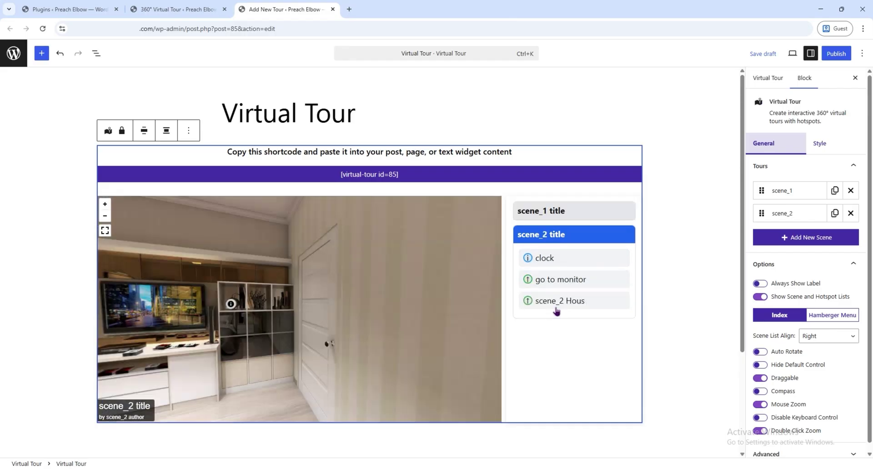
left_click(555, 277)
left_click(551, 258)
left_click(555, 212)
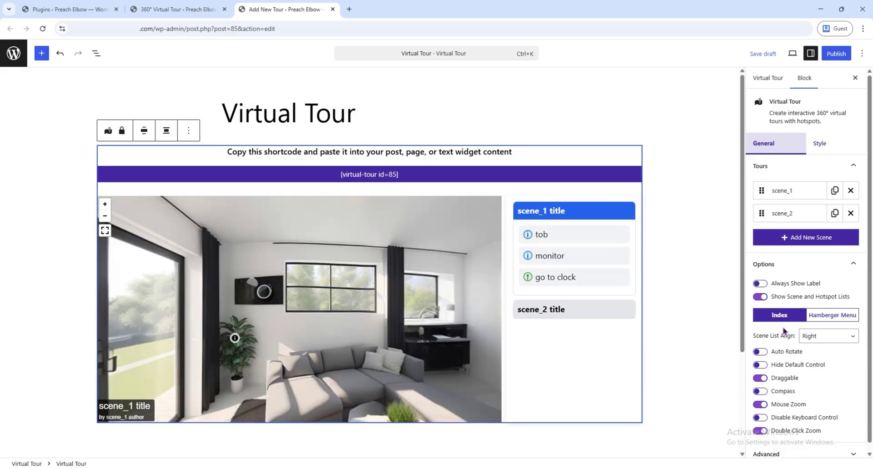
left_click(818, 338)
- Align the scene list left, switch it to Hamberger Menu, and test opening scene_2
left_click(817, 362)
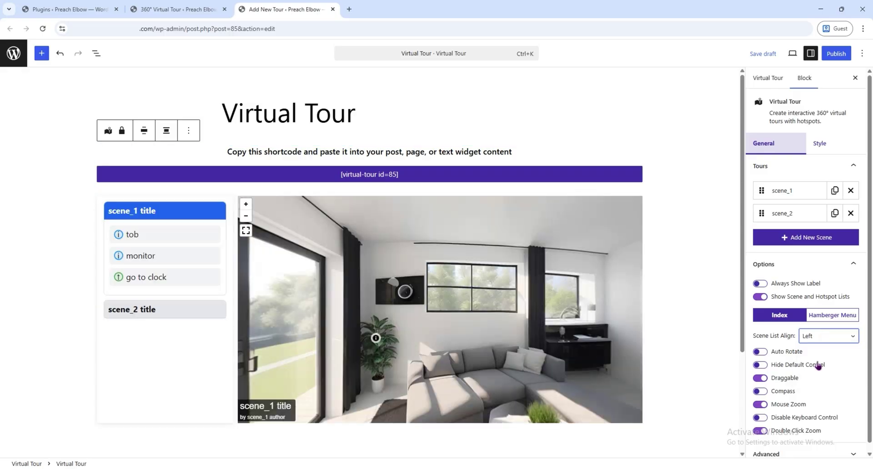
left_click(835, 316)
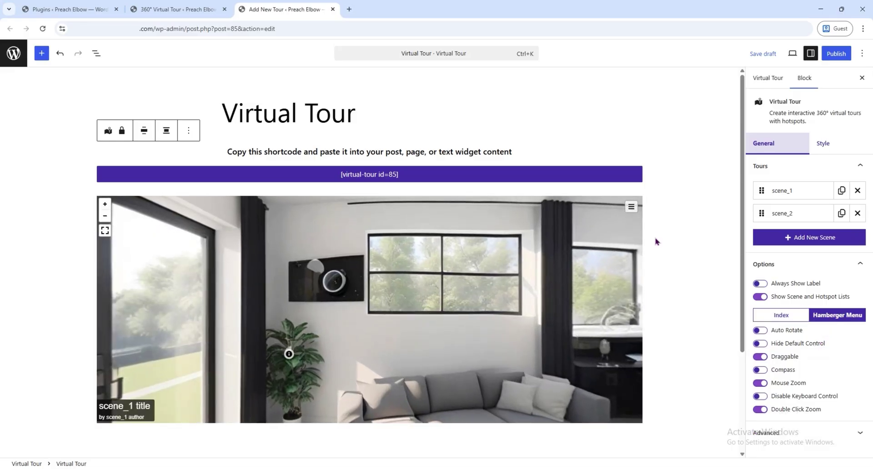
left_click(631, 208)
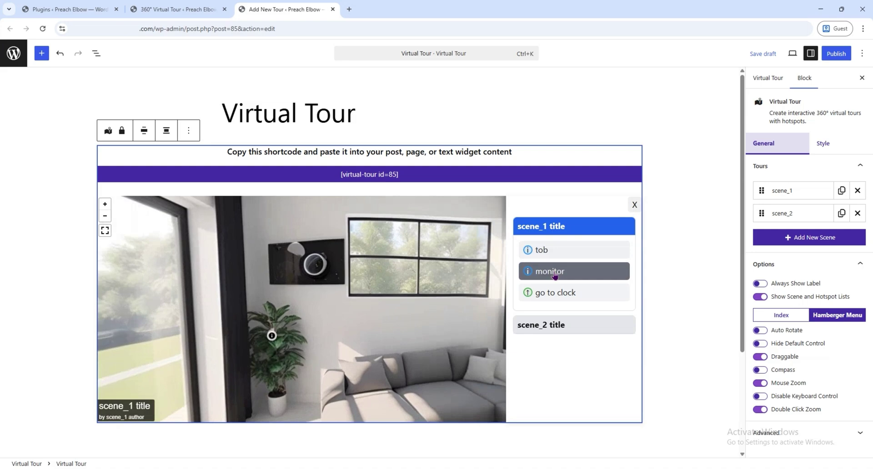
left_click(558, 328)
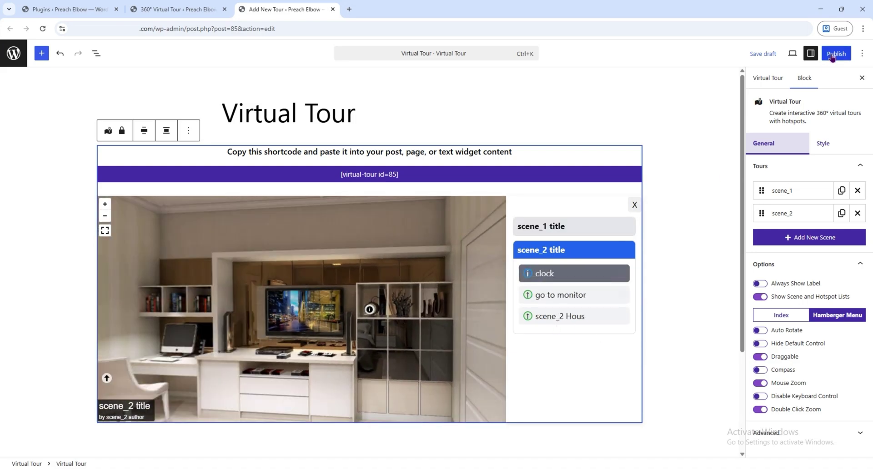
- Publish the Virtual Tour and open its live page
left_click(832, 54)
left_click(832, 53)
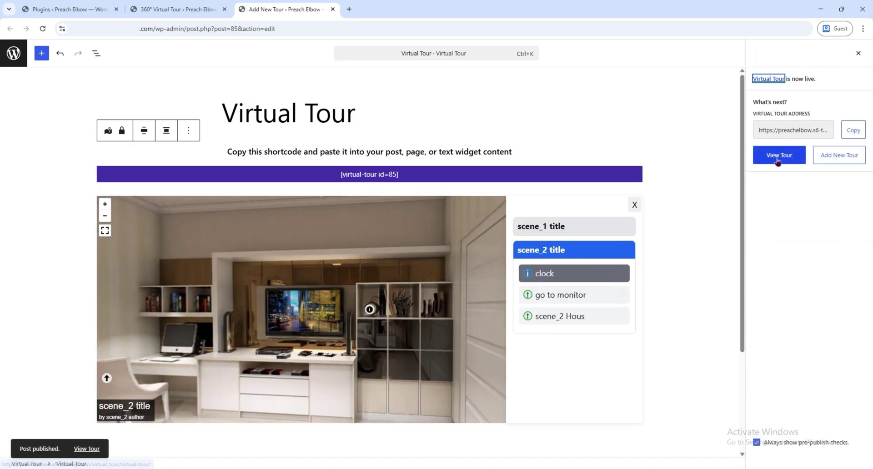
left_click(778, 156)
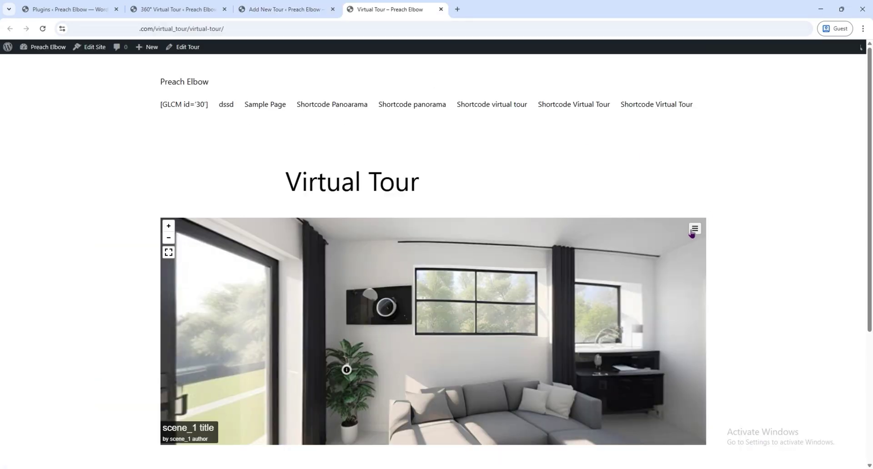
- On the live page, test the hamburger menu and the door hotspot switching scenes
left_click(691, 233)
left_click(629, 311)
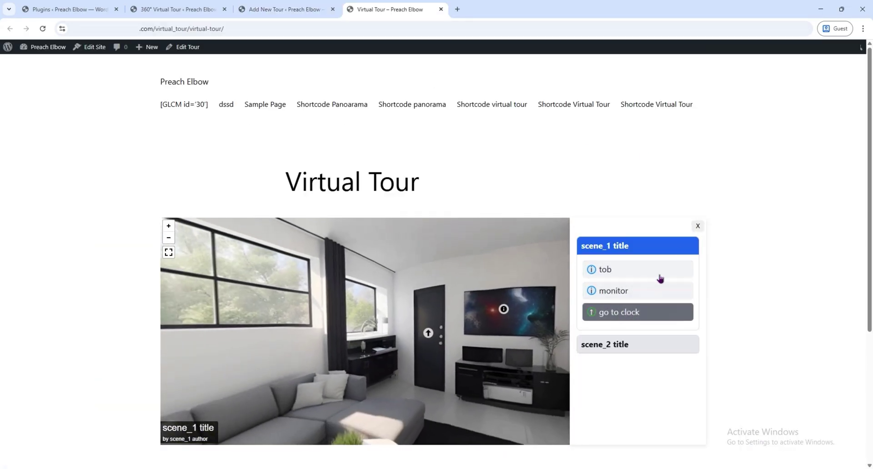
left_click(431, 331)
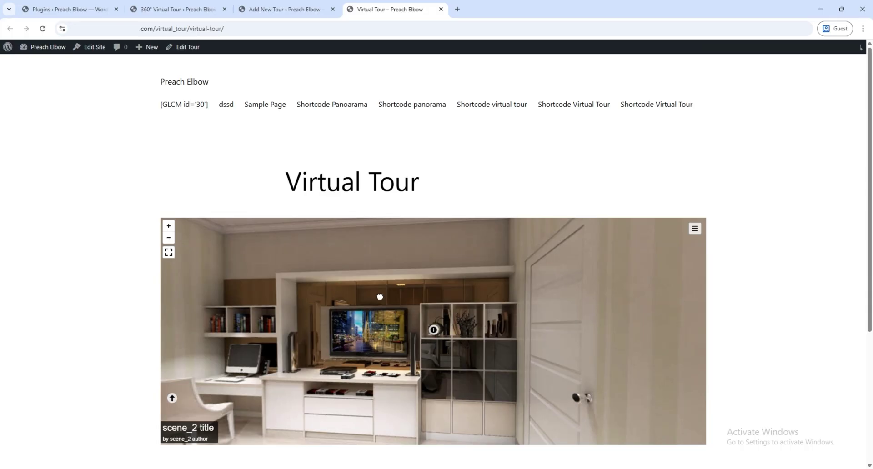
left_click(357, 358)
left_click_drag(357, 358, 537, 268)
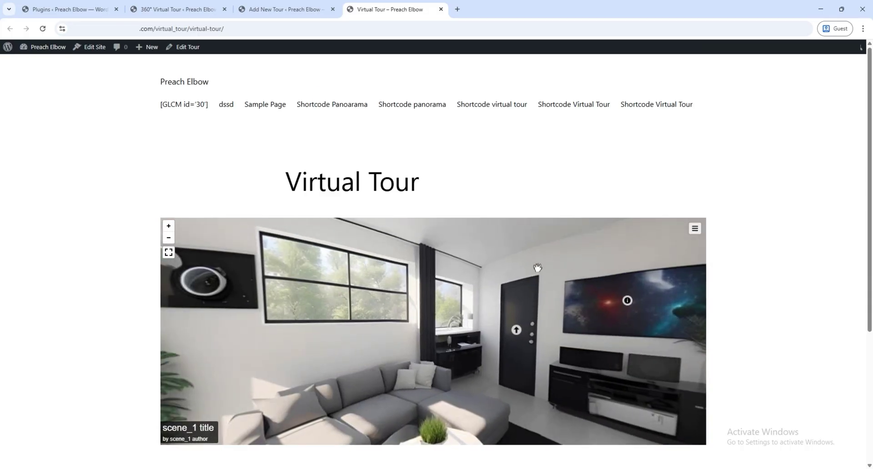
key("ctrl+shift+Tab")
- Dismiss the publish notice, then try Compass and Auto Rotate at speed 21.4, leaving both off
left_click(632, 207)
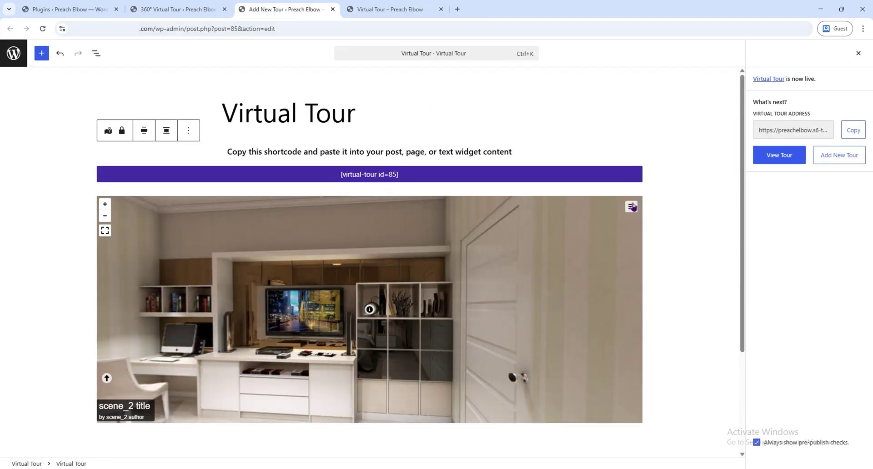
left_click(858, 55)
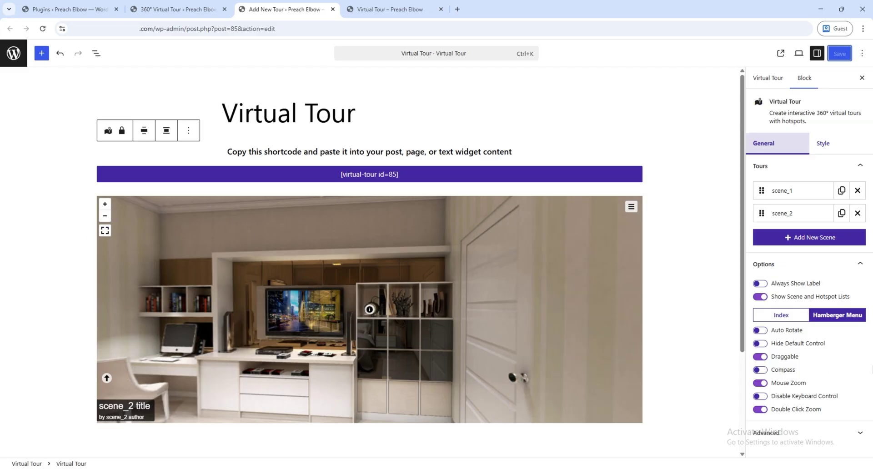
left_click(761, 345)
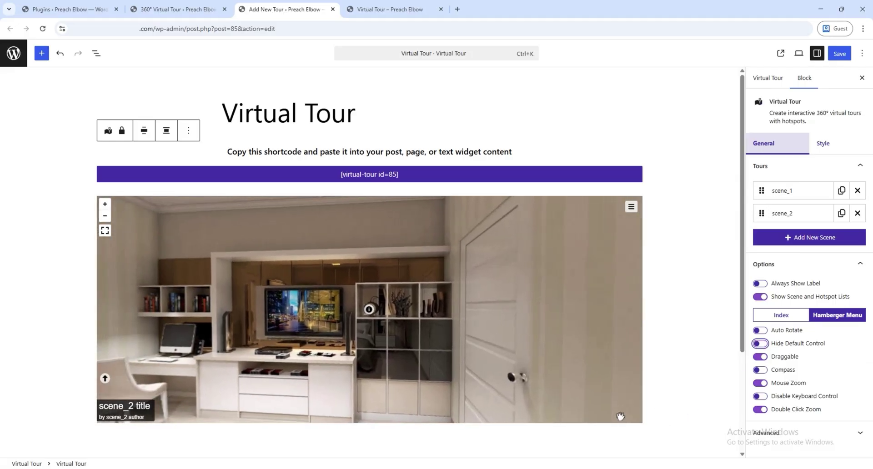
left_click(760, 370)
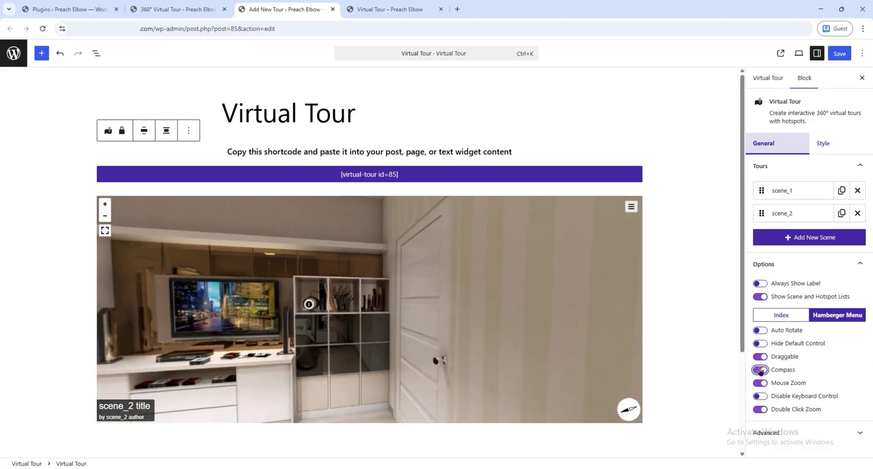
left_click(760, 370)
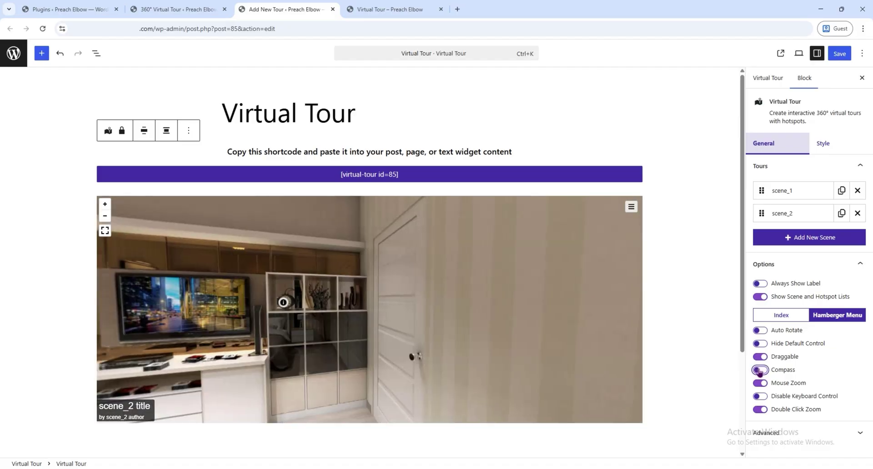
left_click(760, 330)
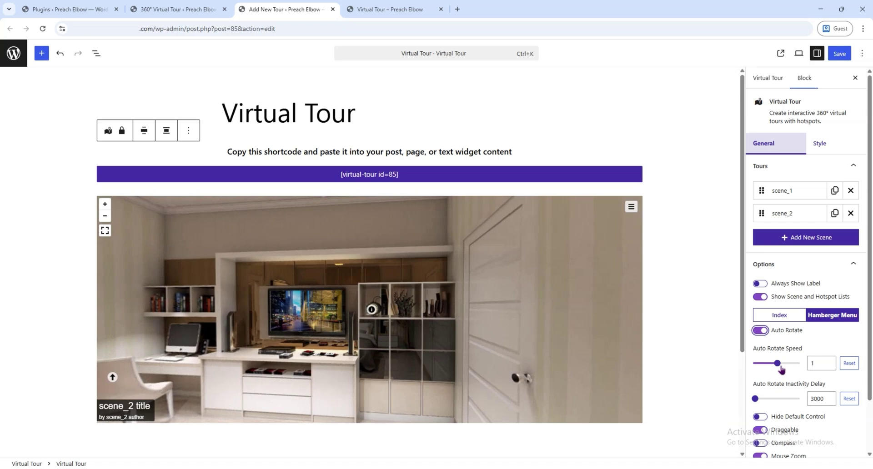
left_click_drag(778, 364, 782, 364)
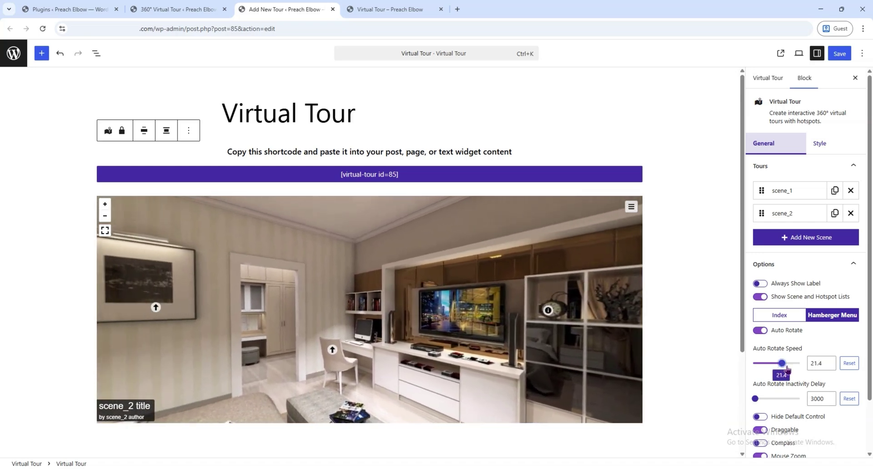
left_click(760, 331)
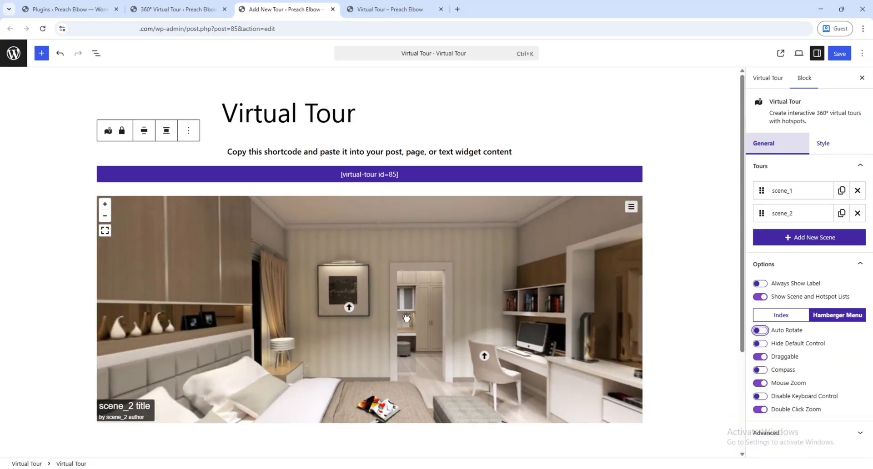
left_click_drag(406, 317, 380, 341)
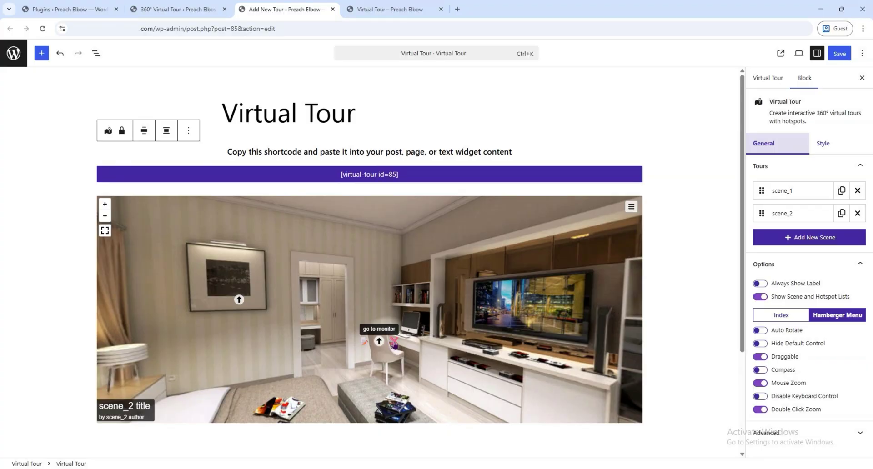
- Expand scene_2's settings and look around its panorama and hotspots
left_click(394, 342)
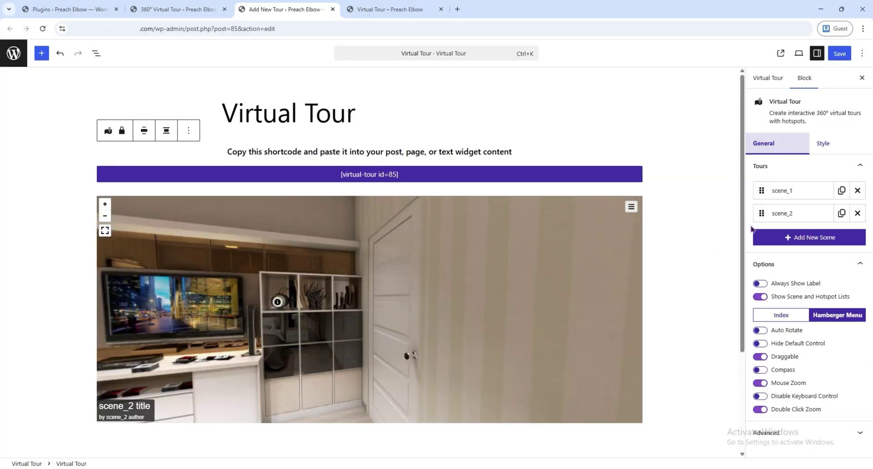
left_click(795, 218)
scroll(810, 359, "down", 2)
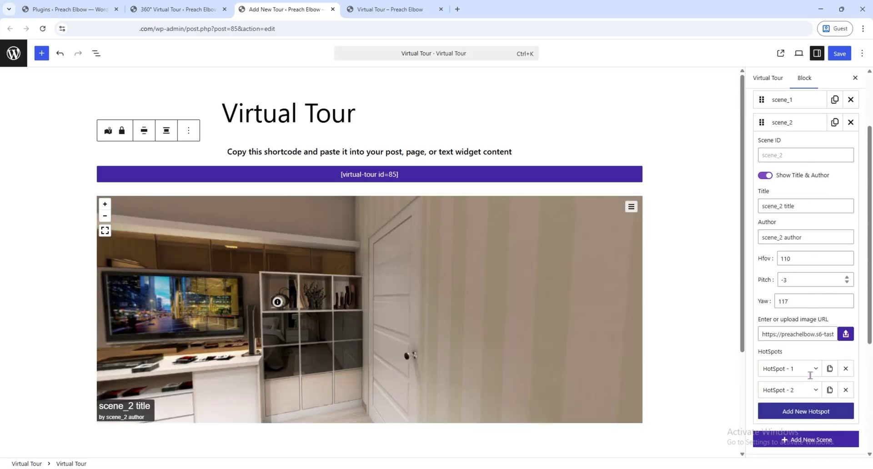
left_click_drag(387, 307, 430, 314)
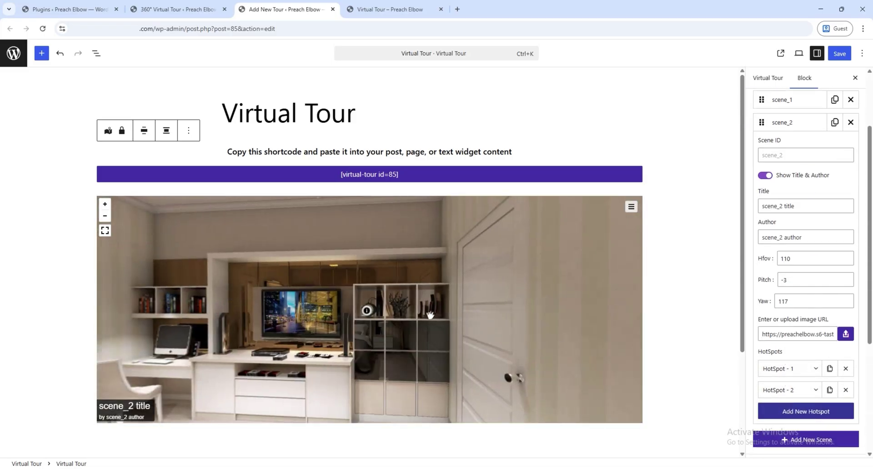
left_click_drag(377, 310, 439, 302)
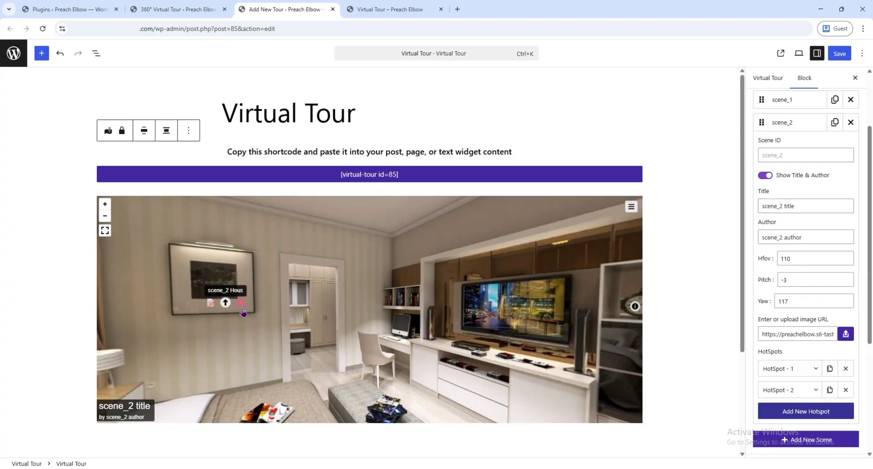
- Bring up the reloaded 360° Virtual Tour list showing the [virtual-tour id=85] shortcode
scroll(826, 313, "up", 2)
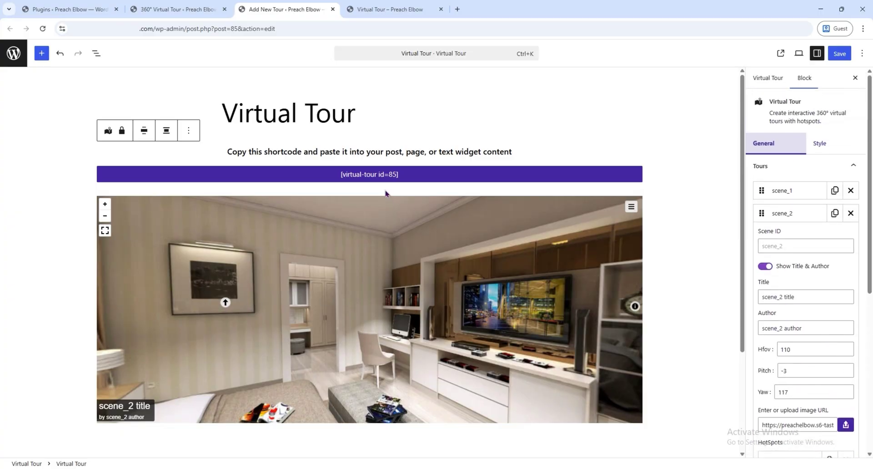
left_click(216, 10)
key("F5")
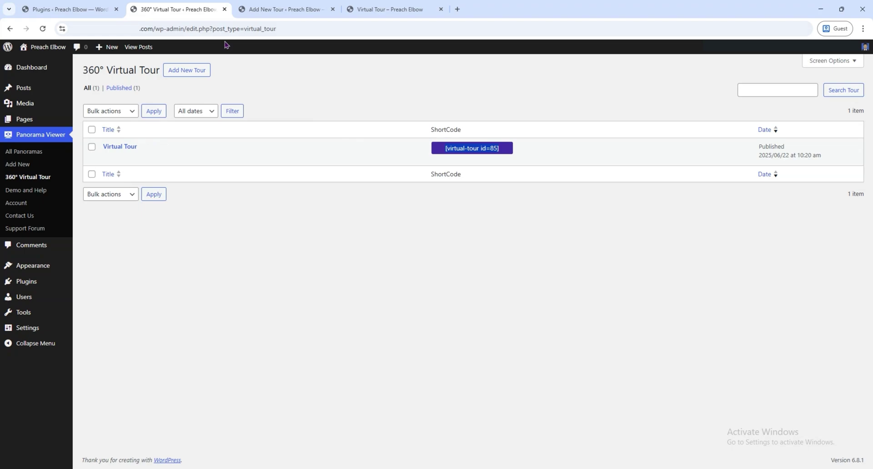
- Publish a new page 'Shortcode Virtual Tour' containing the [virtual-tour id=85] shortcode
mouse_move(40, 122)
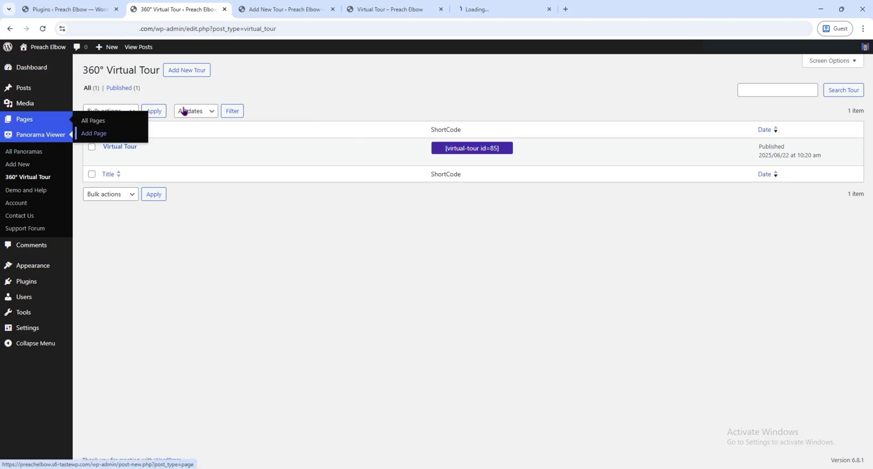
key("ctrl+Tab")
type("Shortcode Virtual")
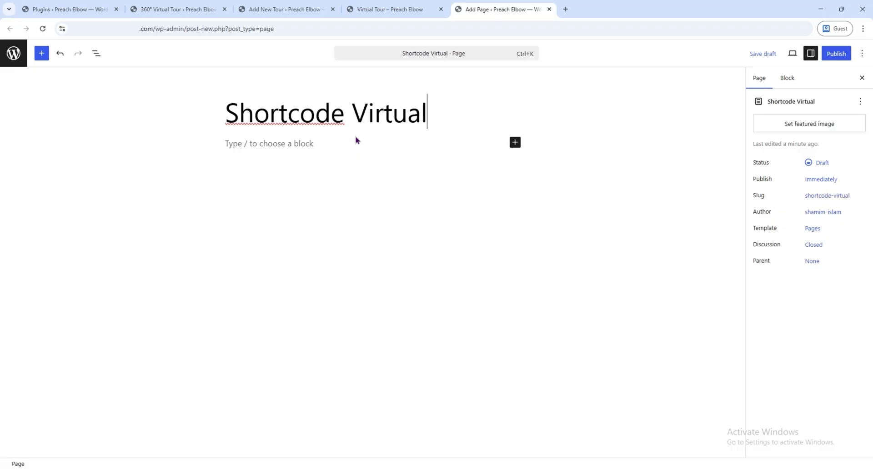
type(" Tou")
left_click(327, 145)
type("[virtual-tour id=85]")
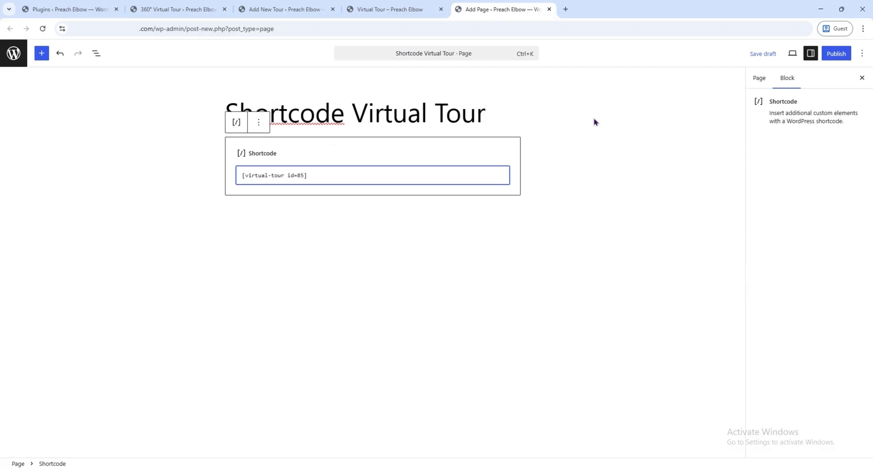
left_click(836, 59)
left_click(838, 53)
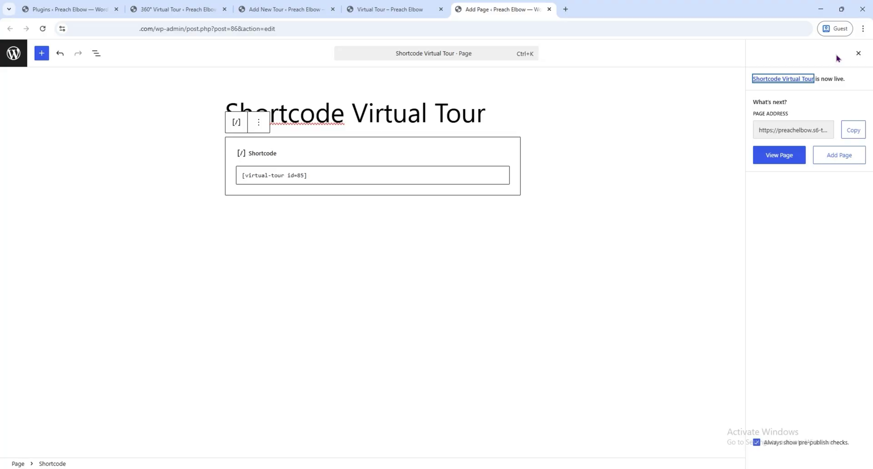
- View the live page and follow the go to clock hotspot to scene_2, then the arrow back to scene_1
left_click(794, 150)
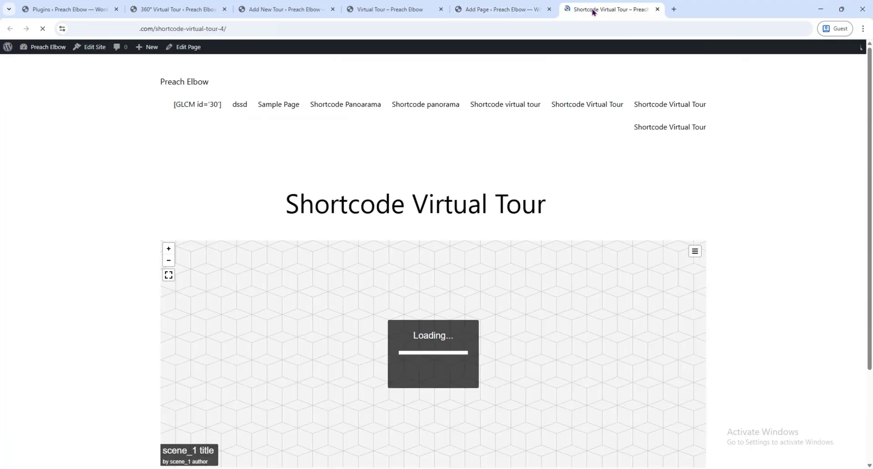
scroll(713, 168, "down", 2)
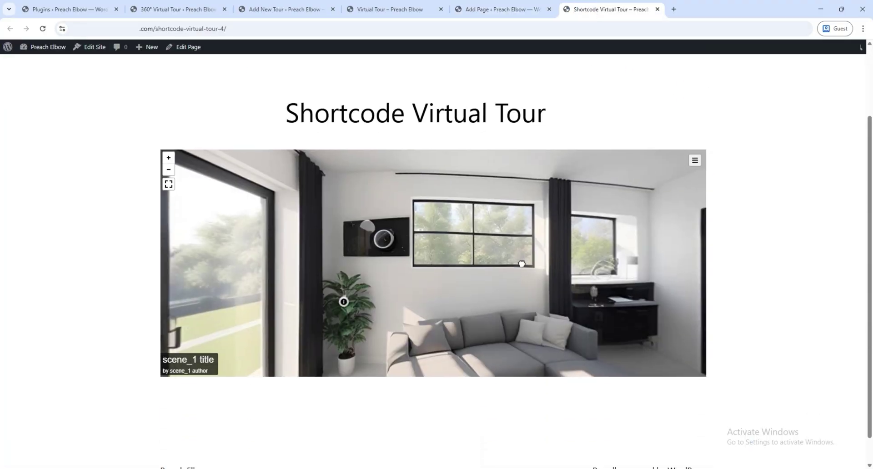
left_click_drag(519, 285, 483, 256)
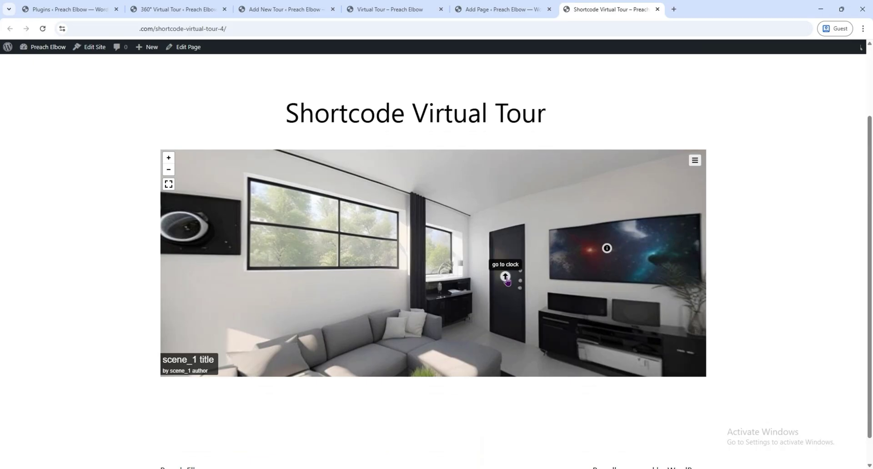
left_click(505, 277)
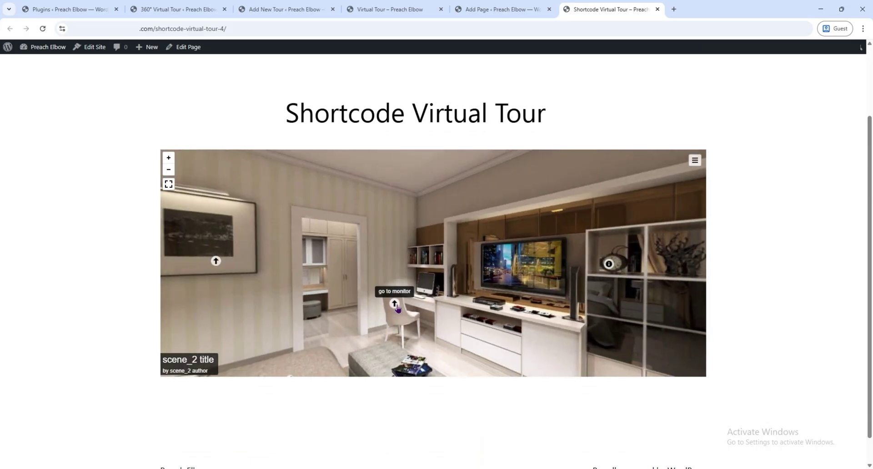
left_click(397, 306)
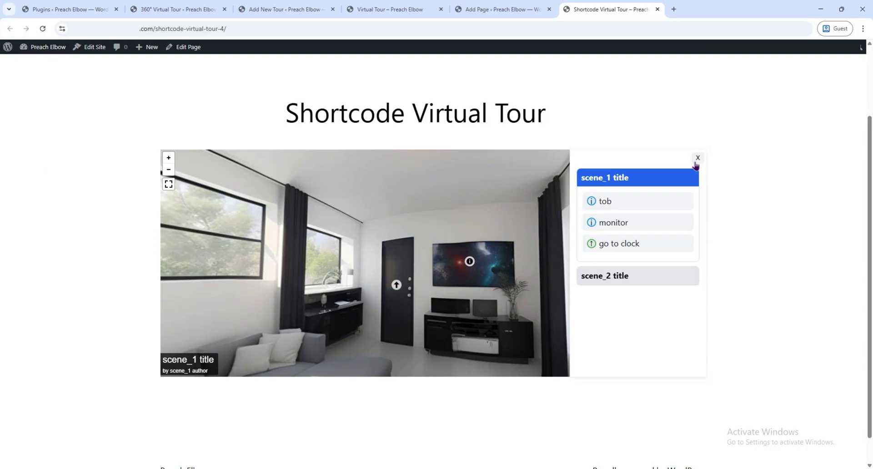
- Use the scene list to jump to the tob, monitor, go to clock, clock and go to monitor hotspots
left_click(636, 201)
left_click(635, 223)
left_click(630, 245)
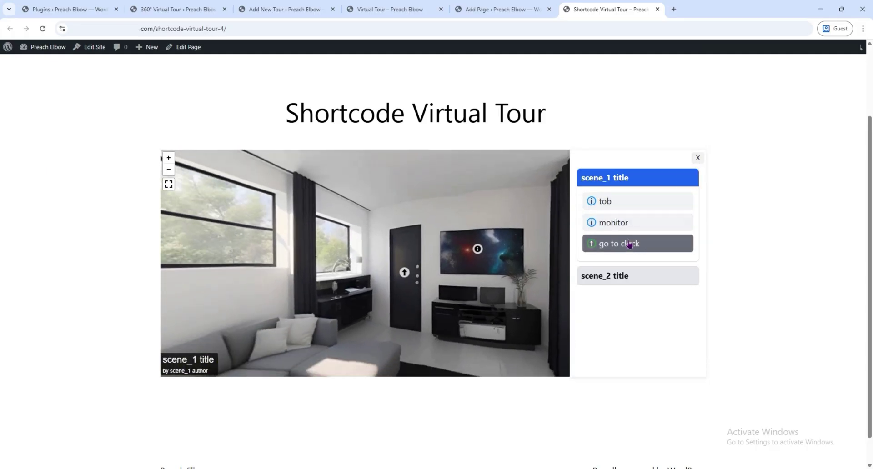
left_click(620, 227)
left_click(633, 246)
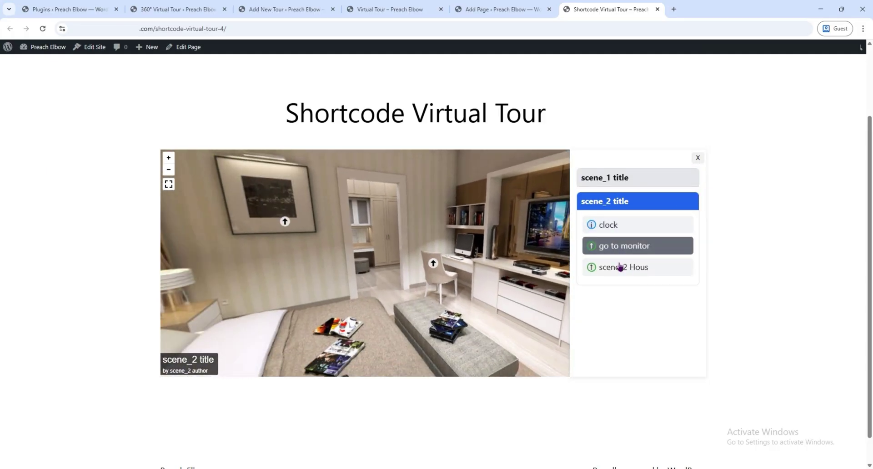